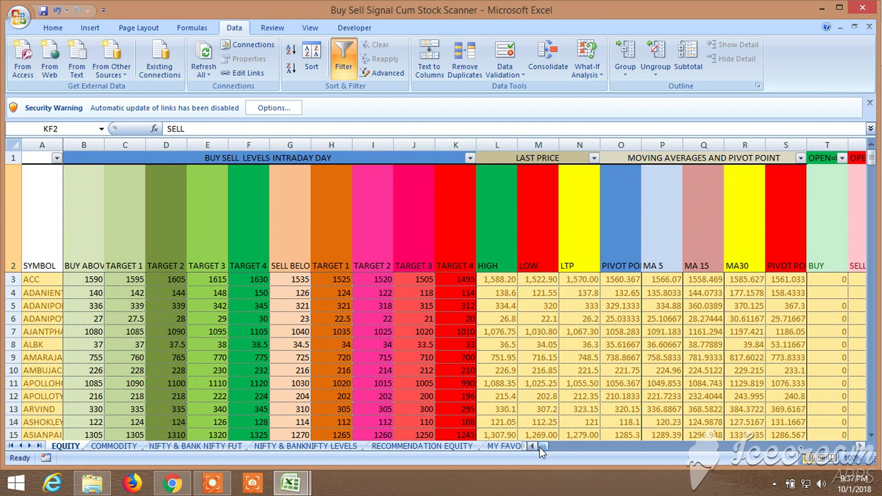
Remove the existing AutoFilter and apply a new one to the row 2 headers of the EQUITY sheet
click(10, 219)
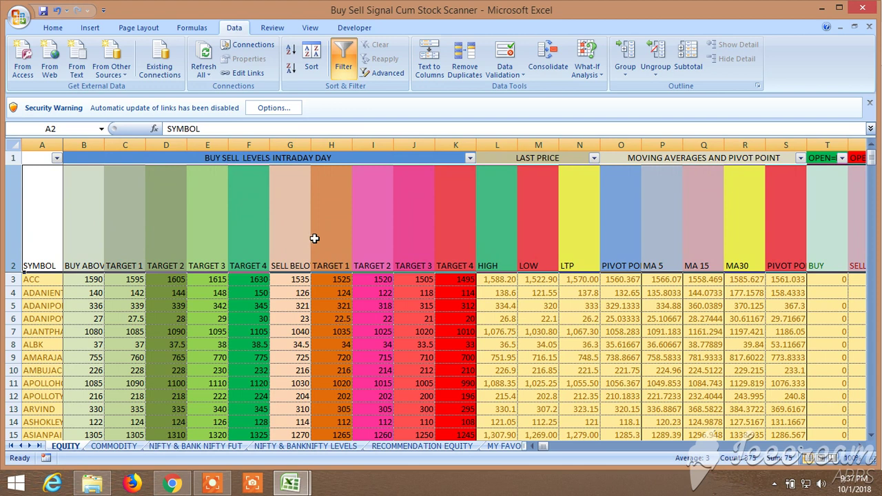
click(344, 60)
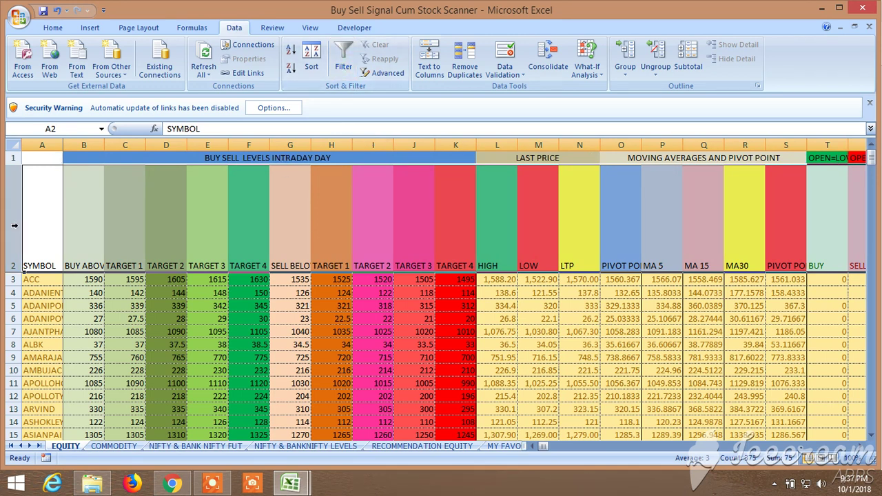
click(342, 60)
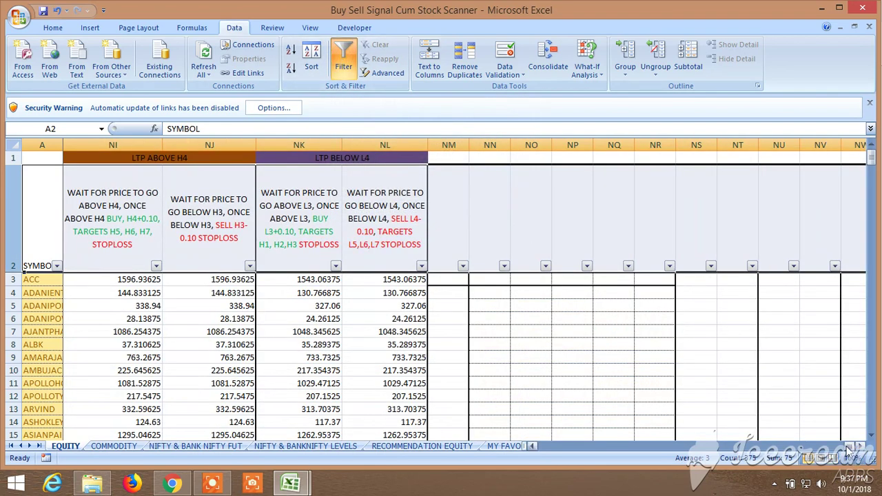
Filter the SELL column under PROBABILITY 3 to show only 0, excluding FALSE and #N/A
drag(849, 448, 775, 451)
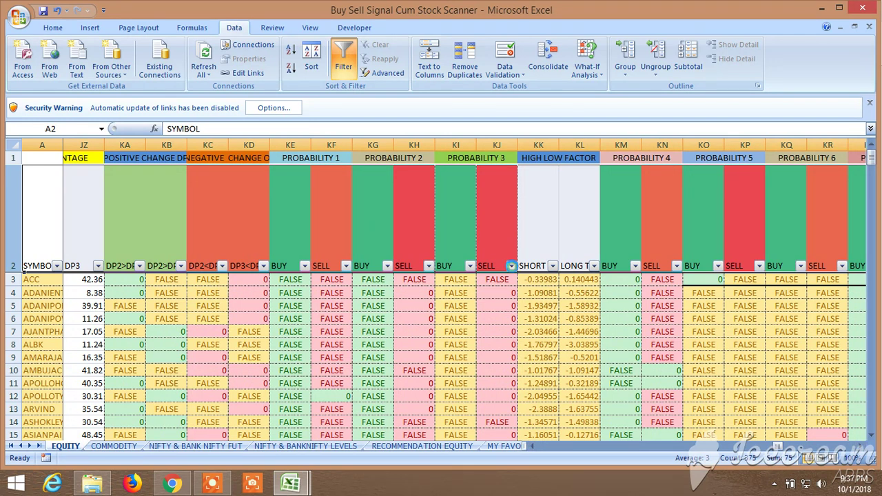
click(512, 266)
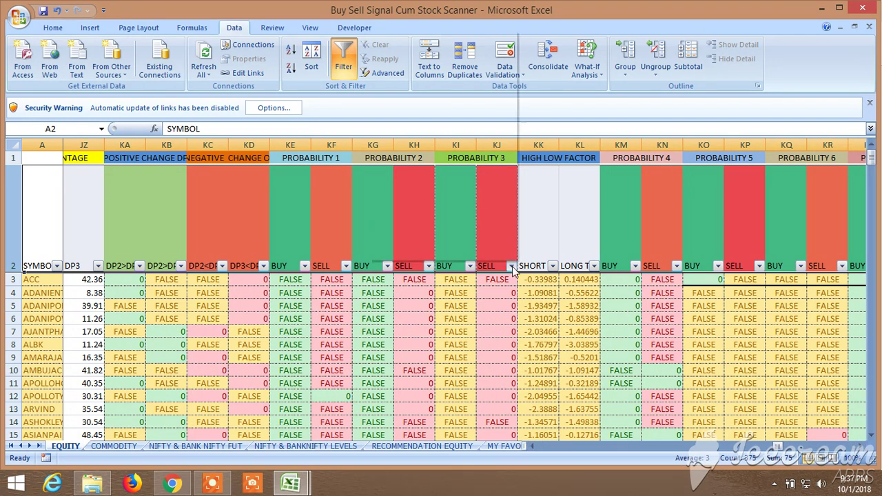
click(408, 158)
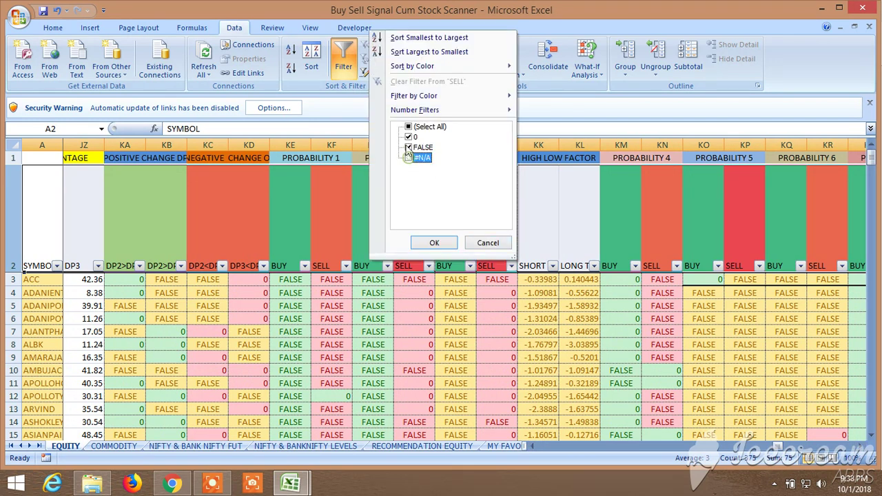
click(409, 148)
click(435, 243)
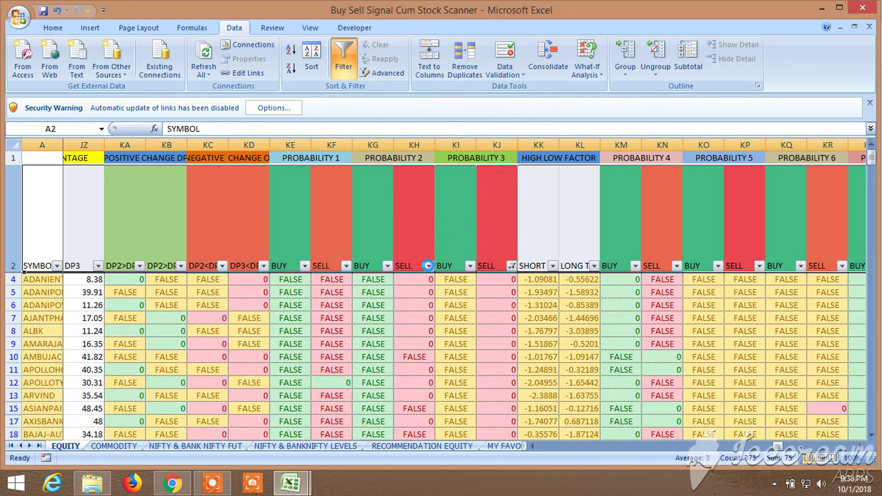
Filter the SELL columns under PROBABILITY 2 and PROBABILITY 1 to show only 0, excluding FALSE
click(428, 266)
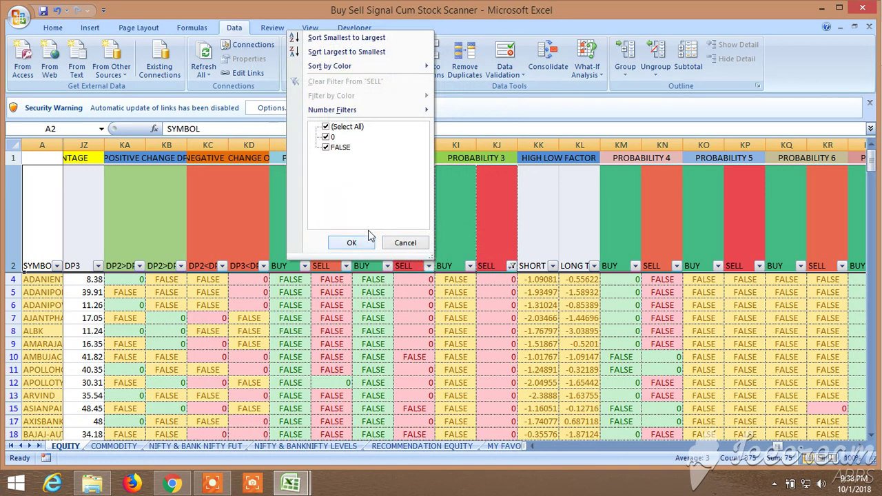
click(326, 148)
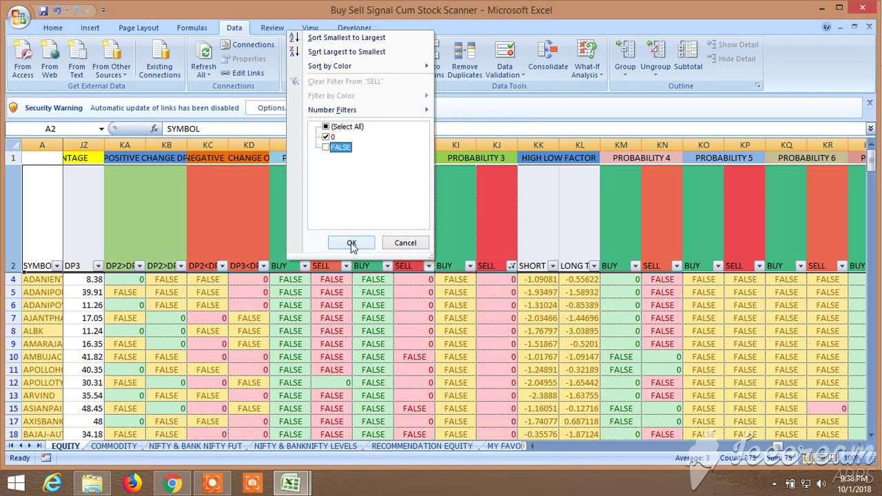
click(352, 243)
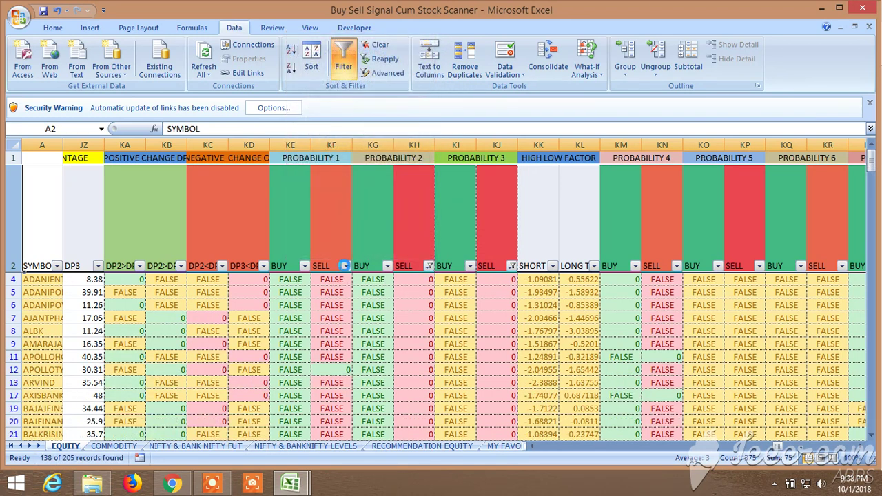
click(346, 266)
click(246, 149)
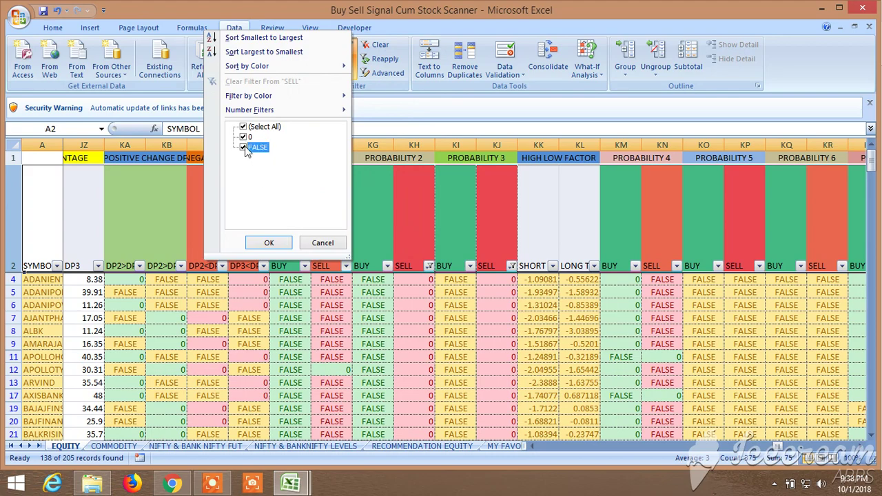
click(268, 243)
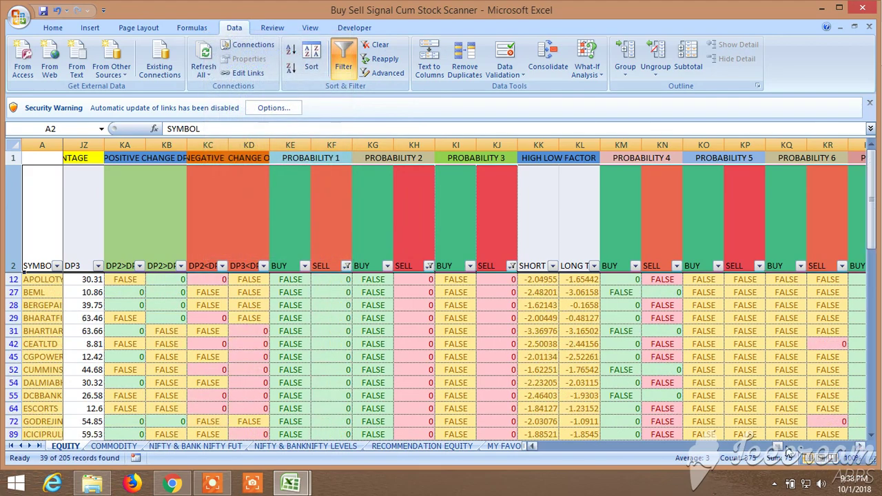
Apply a number filter to the LTP column under LAST PRICE for values greater than 100
drag(779, 452, 552, 462)
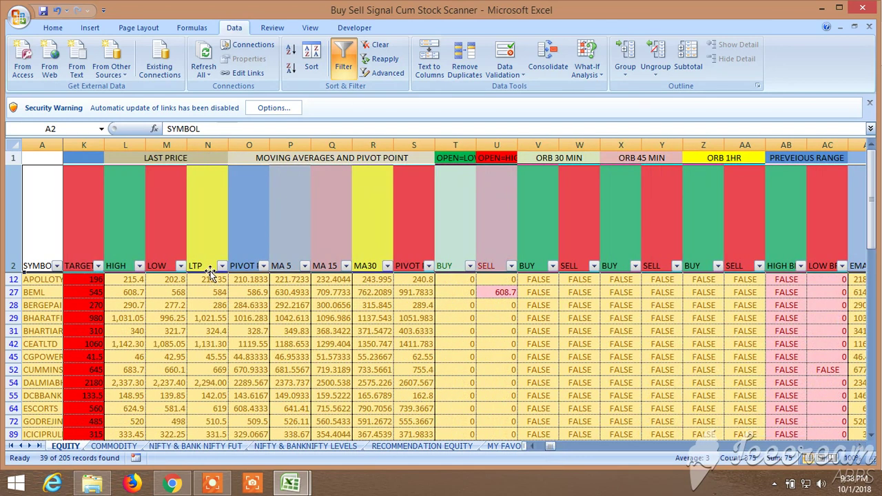
click(222, 266)
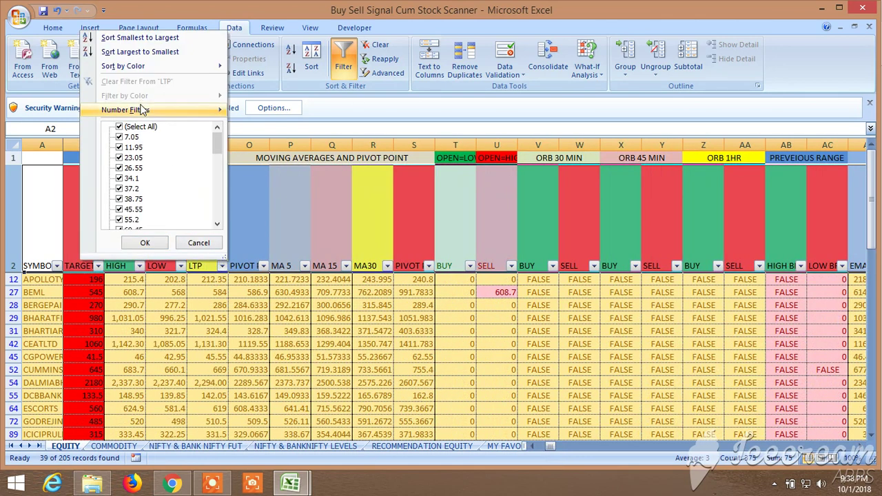
mouse_move(142, 110)
click(282, 142)
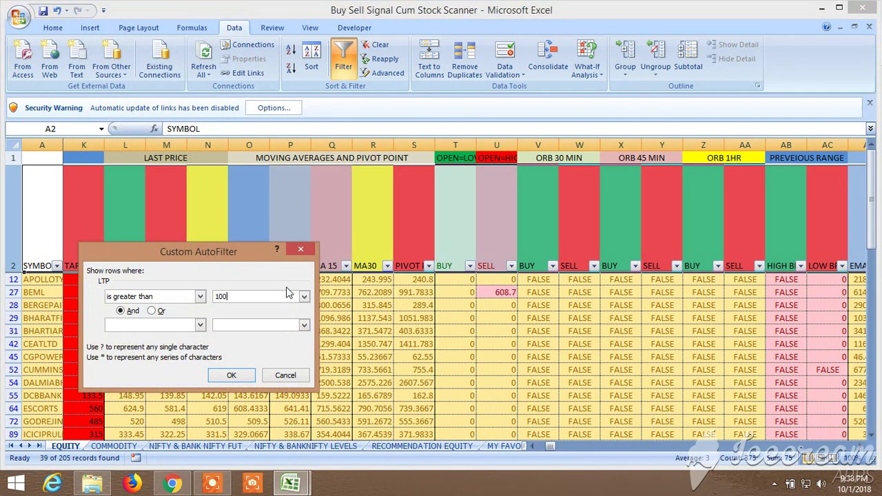
click(232, 375)
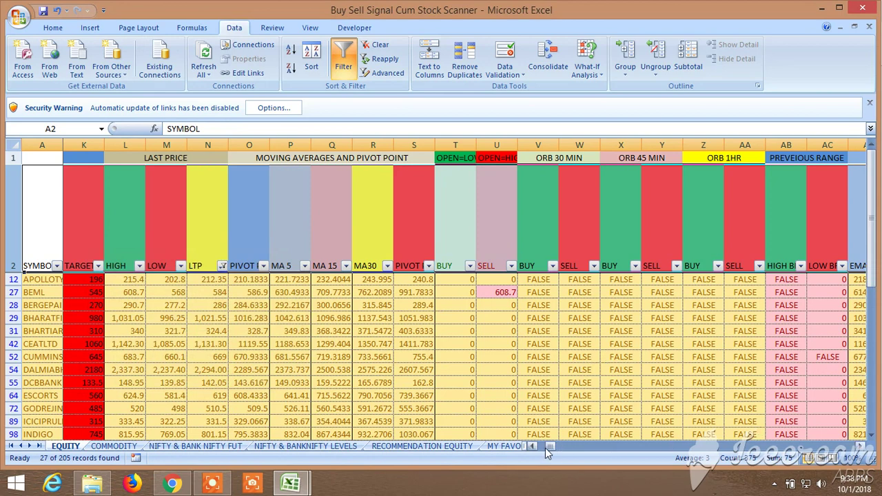
Filter the LTP<LSMA column to show only 0, excluding FALSE
drag(548, 451, 570, 450)
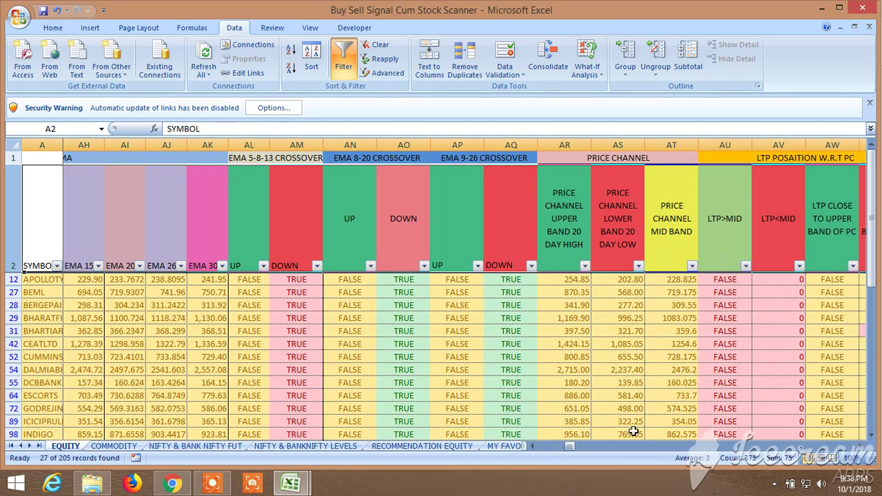
drag(570, 447, 636, 450)
click(717, 266)
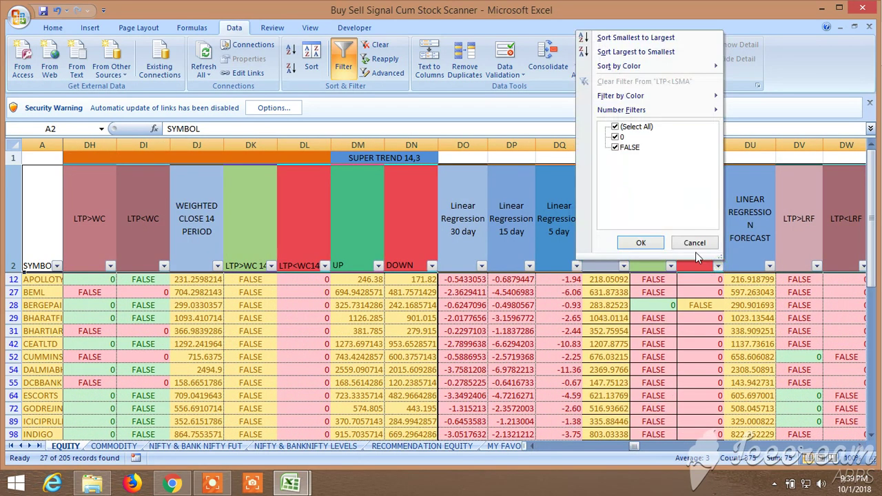
click(616, 147)
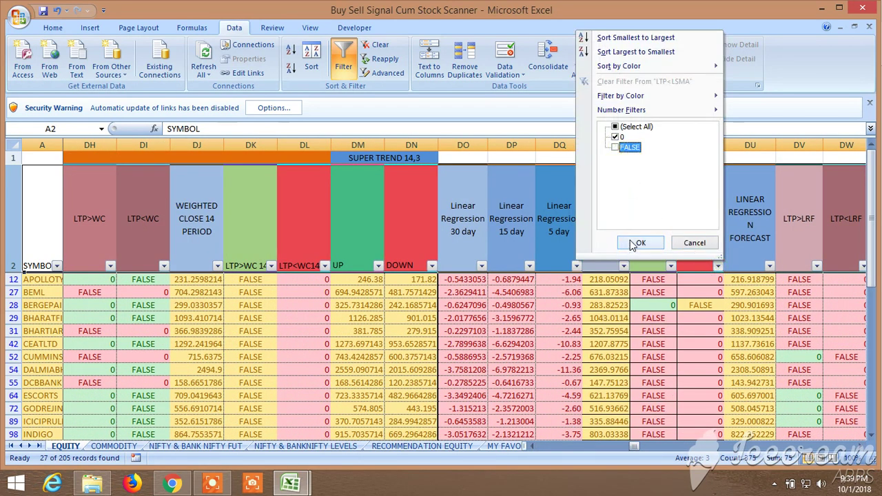
click(632, 242)
Filter the LTP<LRF column to show only 0, excluding FALSE
click(861, 447)
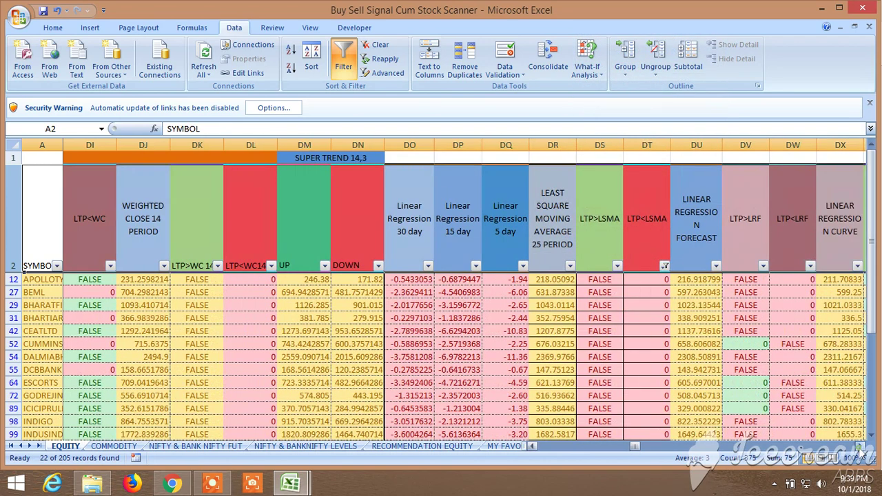
click(861, 447)
click(861, 447)
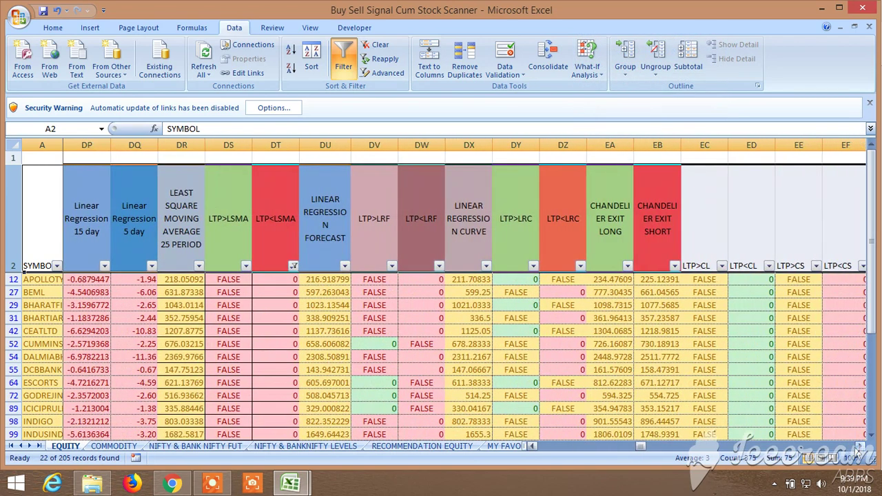
click(438, 266)
click(336, 147)
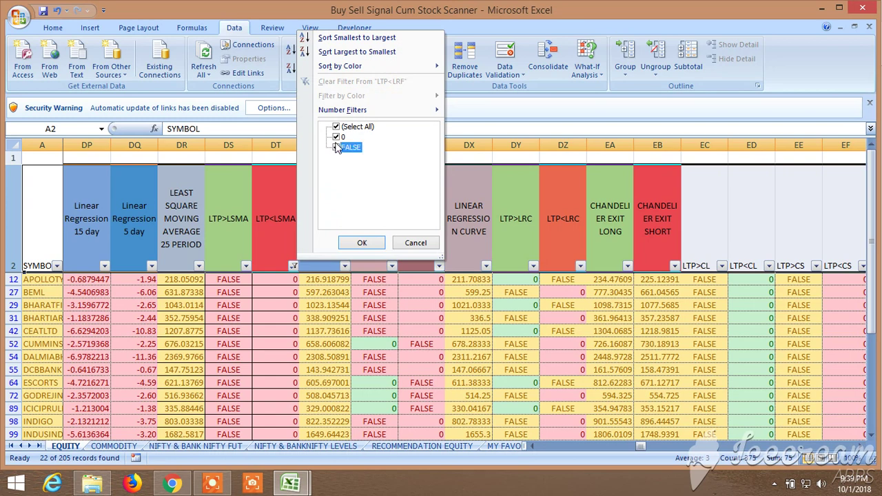
click(358, 243)
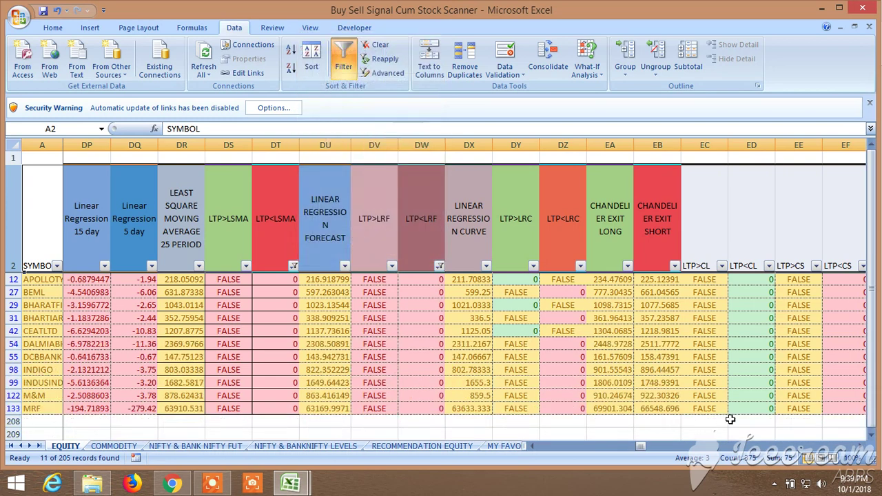
Filter the PV-S1 column under LTP POSITION COMPARED TO BUY SELL LEVEL INTRADAY to show only TRUE
click(861, 447)
click(861, 446)
click(861, 447)
click(862, 446)
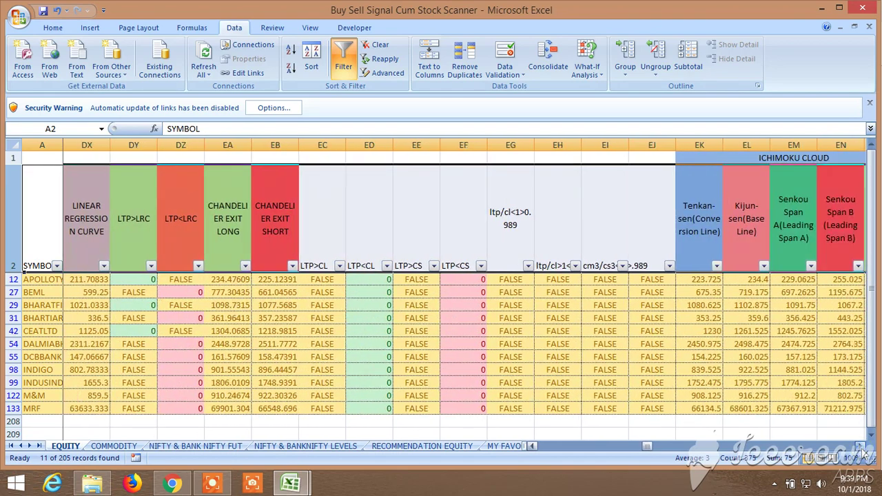
click(861, 446)
click(861, 447)
click(861, 447)
click(861, 447)
click(861, 447)
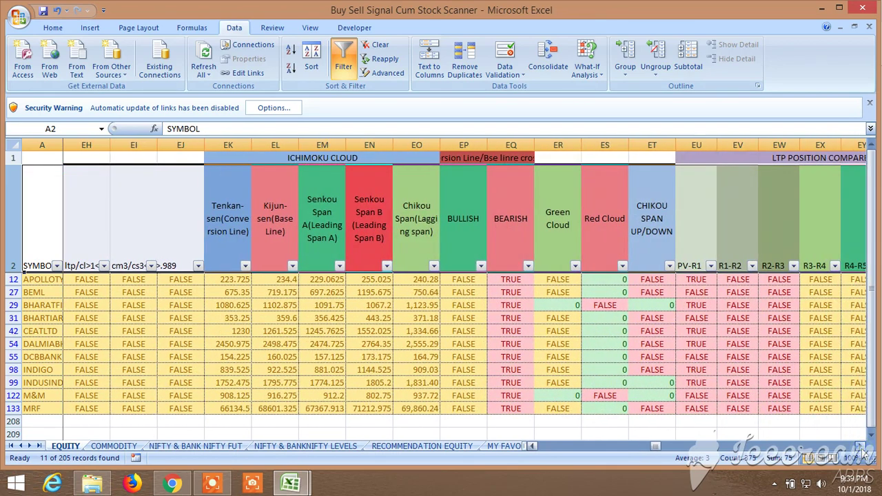
click(861, 447)
click(861, 447)
click(861, 447)
click(861, 447)
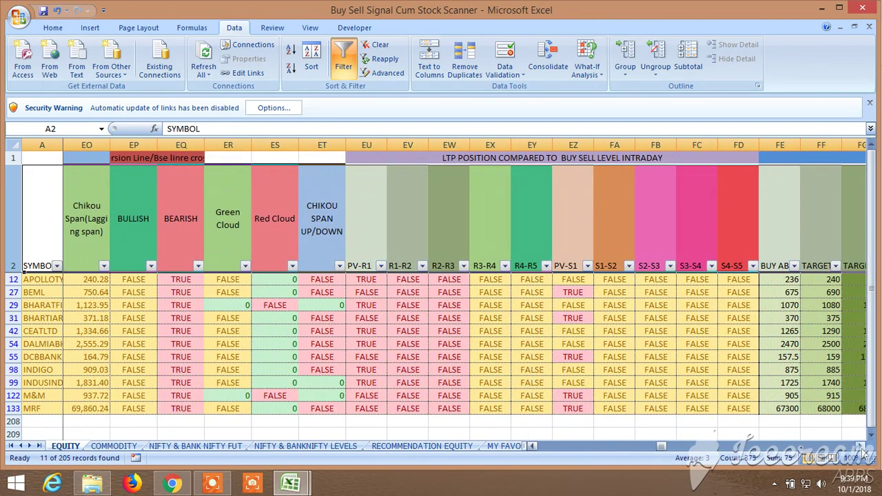
click(589, 266)
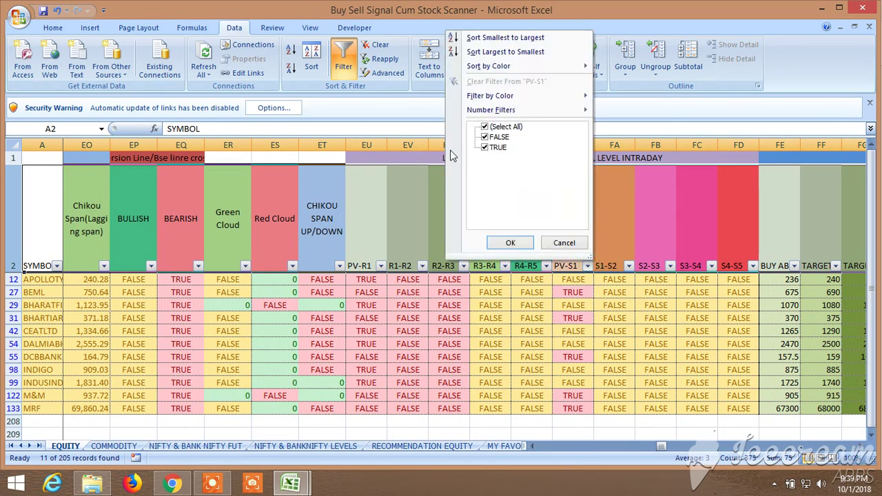
click(484, 137)
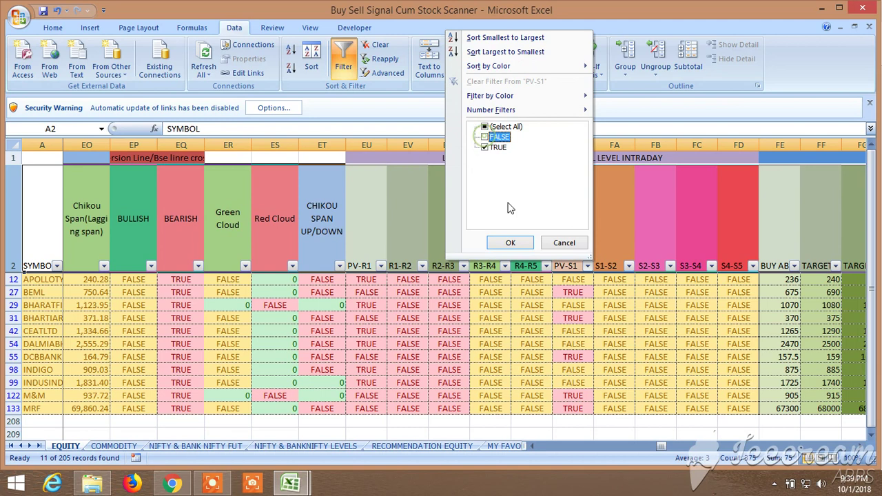
click(511, 246)
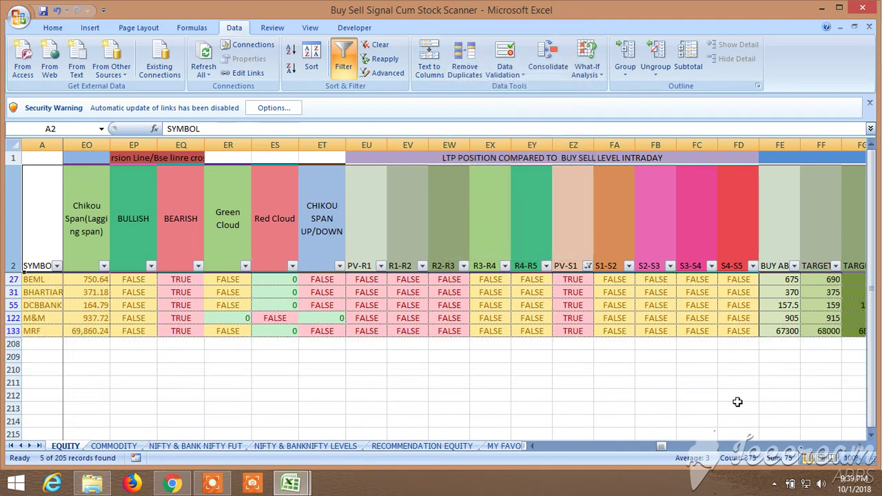
Filter the PV-S1 column under LTP POSITION COMPARED TO BUY SELL LEVEL LONG TERM ABOVE BELOW MA 200 to show only TRUE
click(861, 446)
click(862, 446)
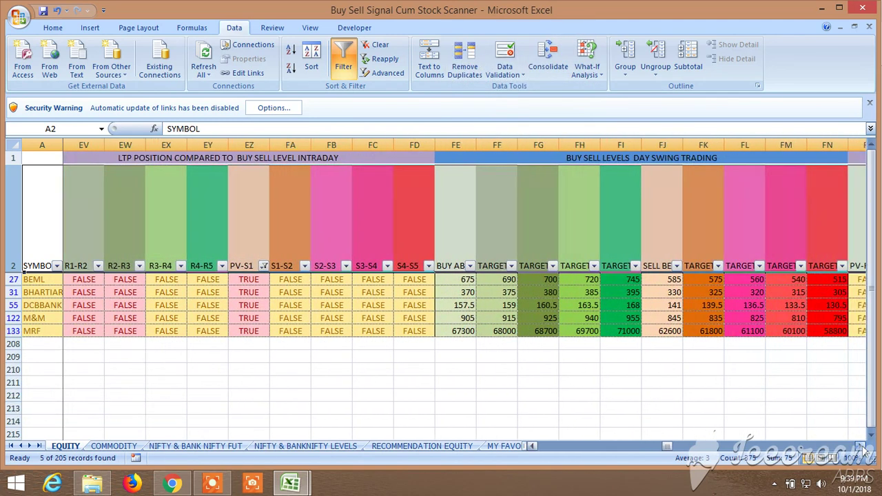
click(862, 446)
click(862, 446)
click(862, 446)
click(862, 446)
click(862, 446)
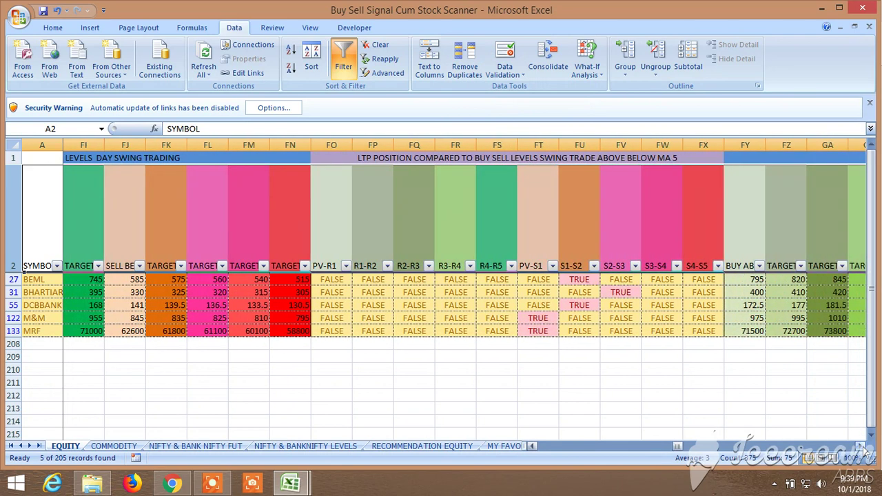
click(861, 446)
click(862, 446)
click(862, 446)
click(861, 446)
click(862, 446)
click(861, 446)
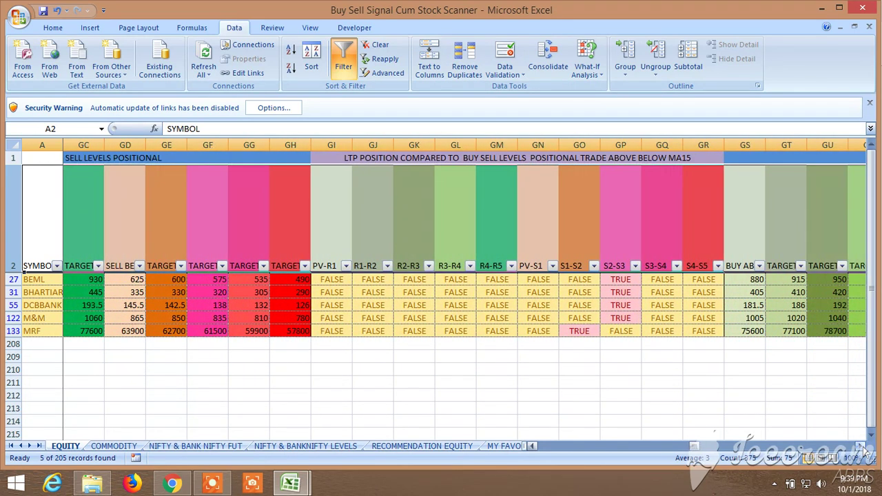
click(861, 446)
click(861, 446)
click(862, 446)
click(862, 446)
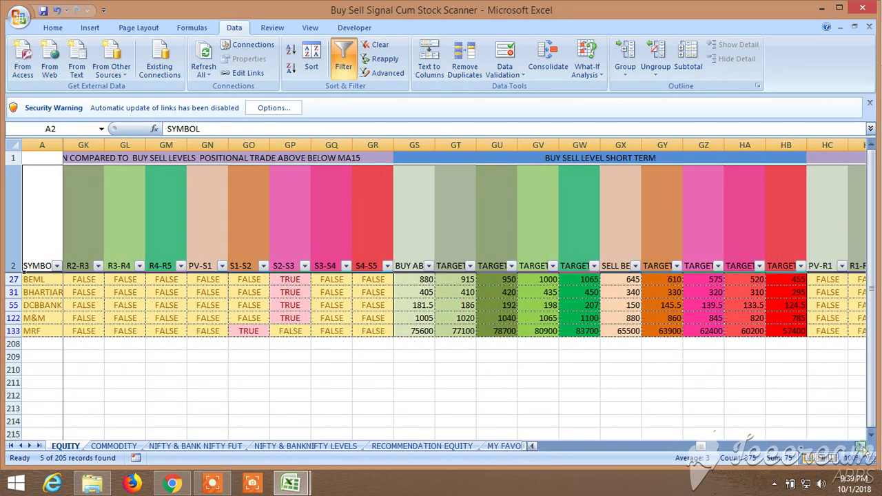
click(862, 446)
click(862, 446)
click(862, 446)
click(861, 446)
click(862, 446)
click(861, 446)
click(861, 446)
click(861, 446)
click(861, 446)
click(862, 446)
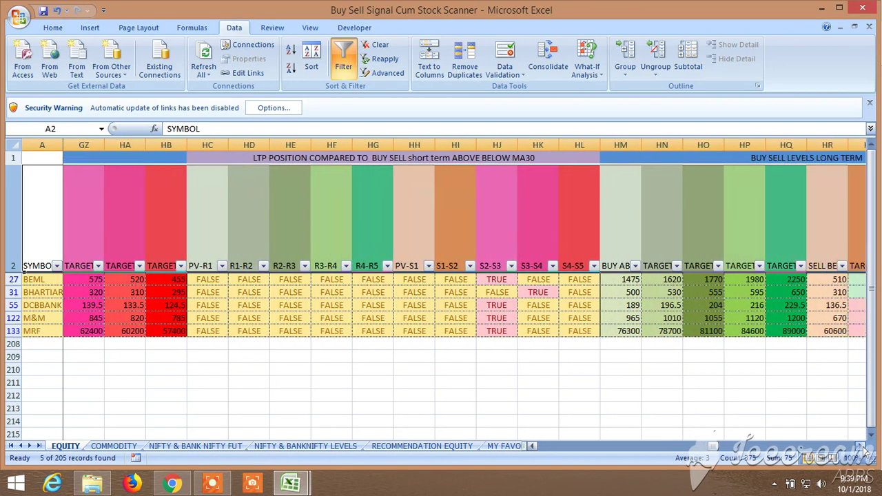
click(862, 446)
click(862, 446)
click(862, 446)
click(861, 446)
click(861, 446)
click(861, 446)
click(862, 446)
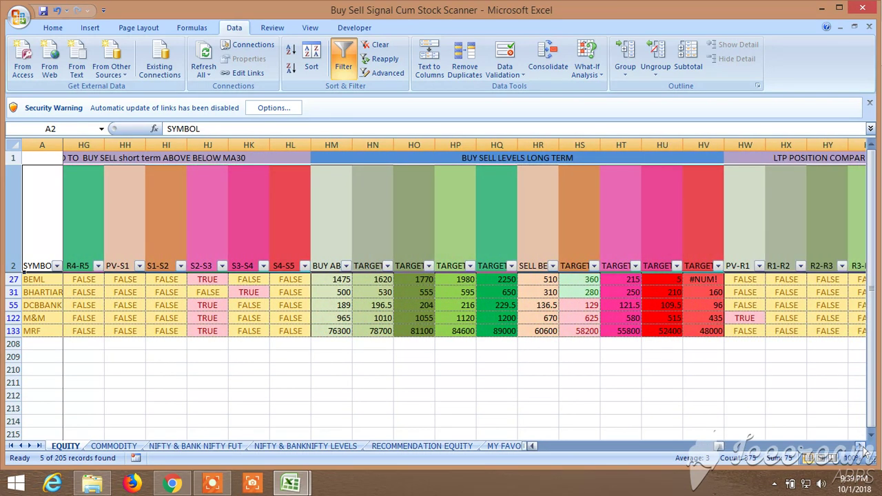
click(862, 446)
click(862, 446)
click(861, 446)
click(862, 446)
click(862, 446)
click(862, 446)
click(862, 446)
click(861, 446)
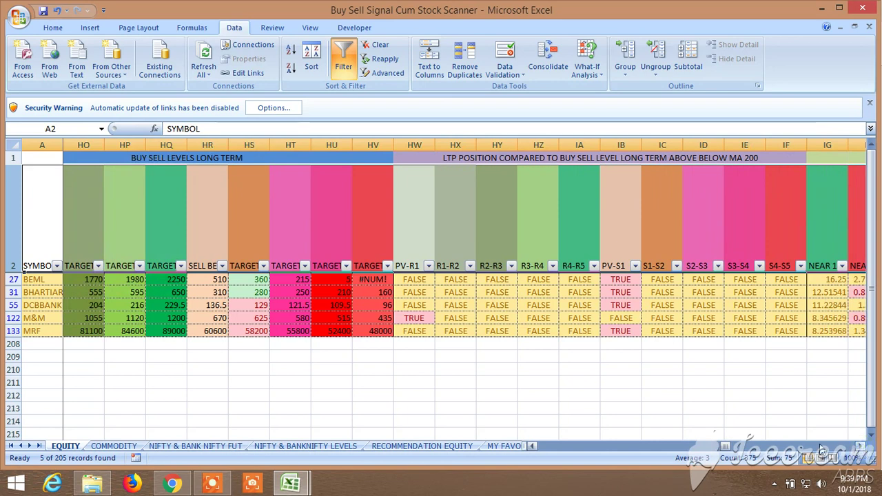
click(635, 266)
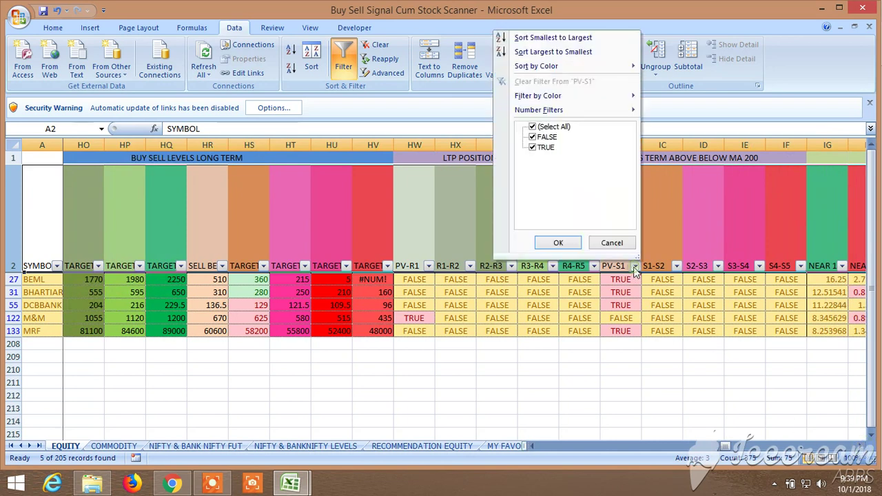
click(533, 137)
click(558, 243)
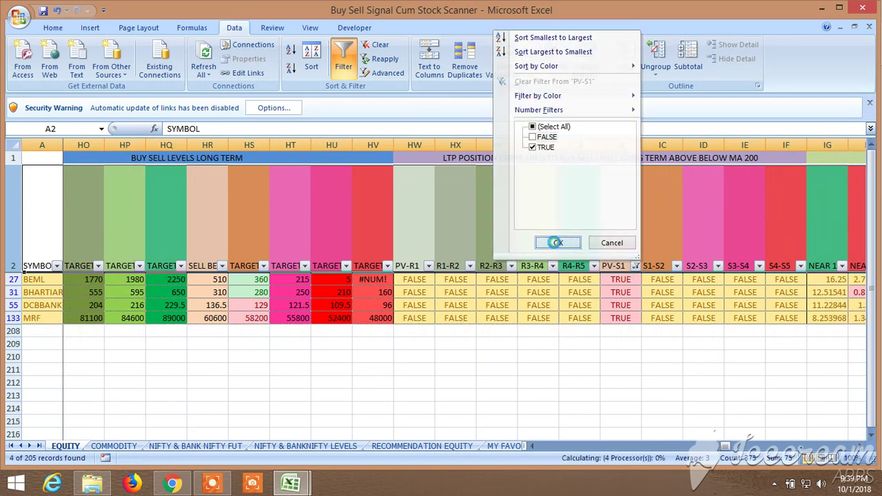
Examine the shortlisted stocks' intraday levels, NEW BUY SELL LEVEL 1 and 2 columns, and the H3, H4, L3 and L4 trade conditions
drag(727, 448, 544, 448)
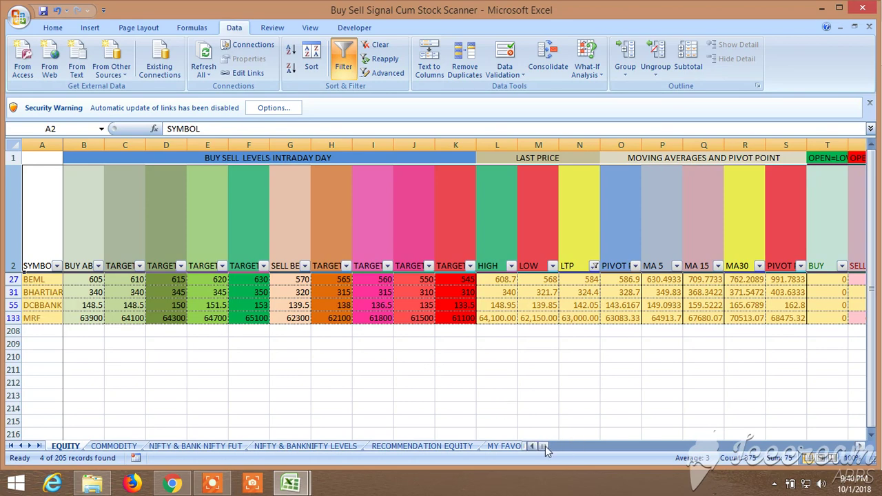
drag(545, 446, 813, 448)
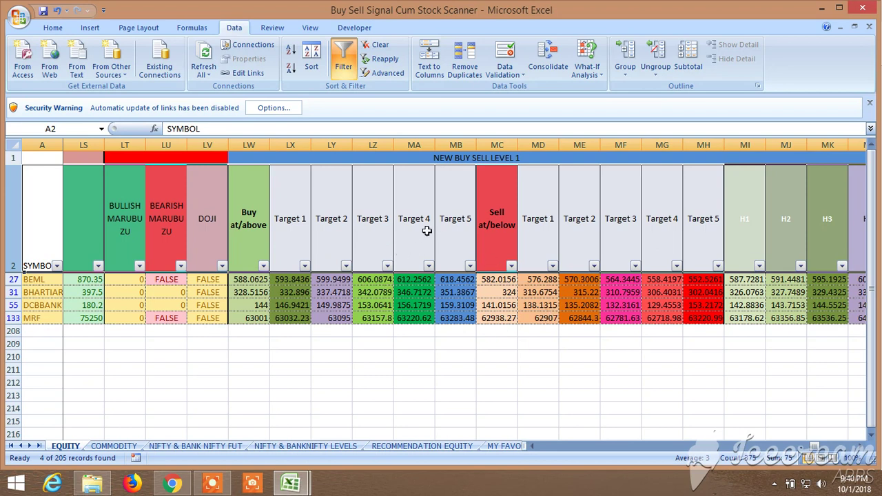
click(859, 449)
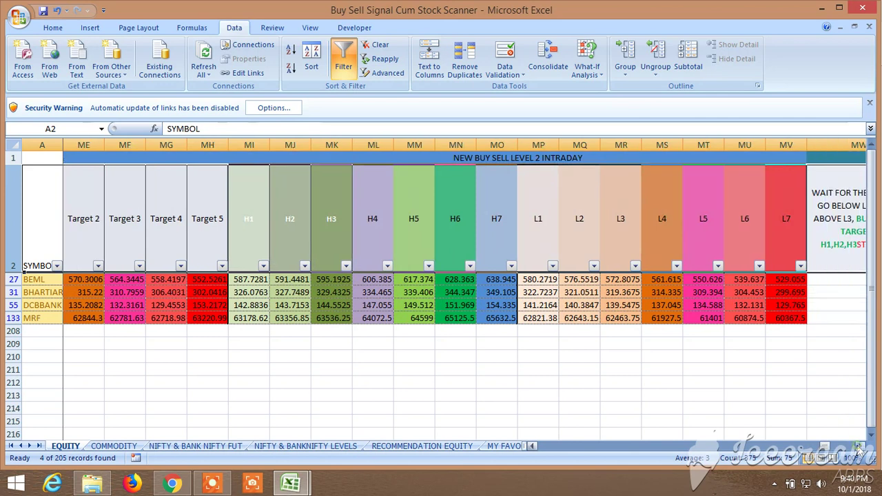
click(859, 449)
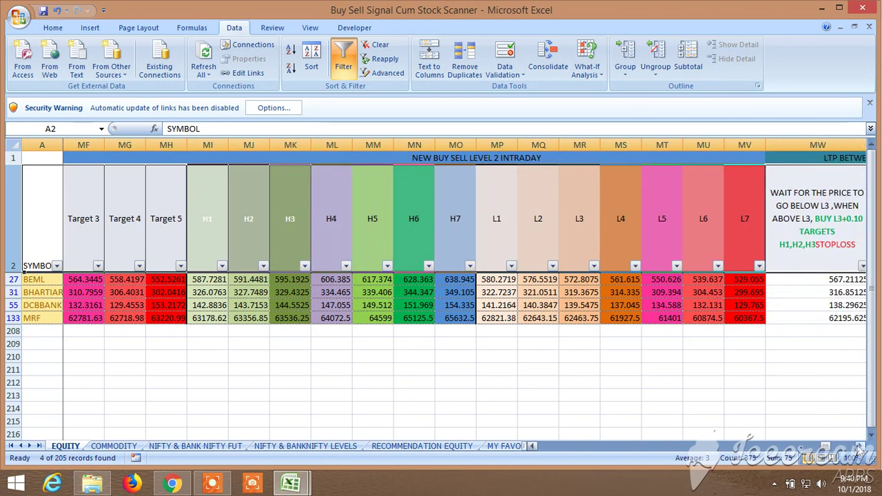
click(860, 448)
click(860, 449)
click(860, 449)
click(860, 449)
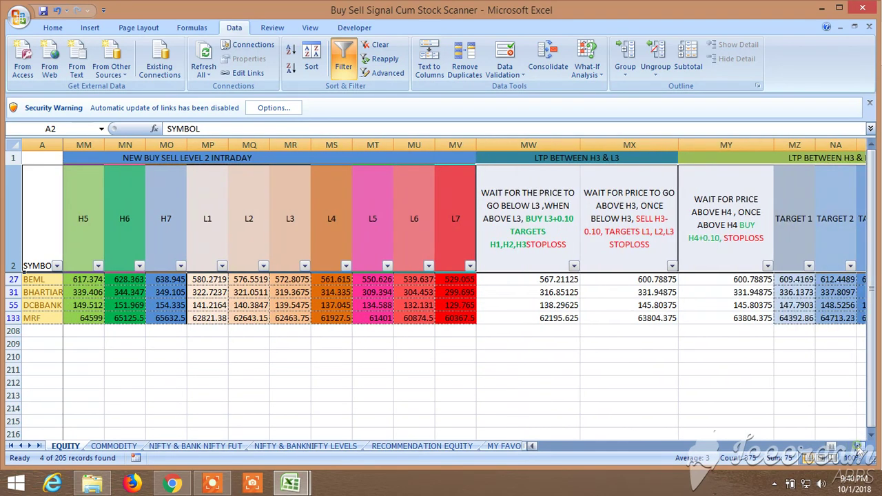
click(859, 449)
click(860, 449)
click(860, 449)
click(859, 449)
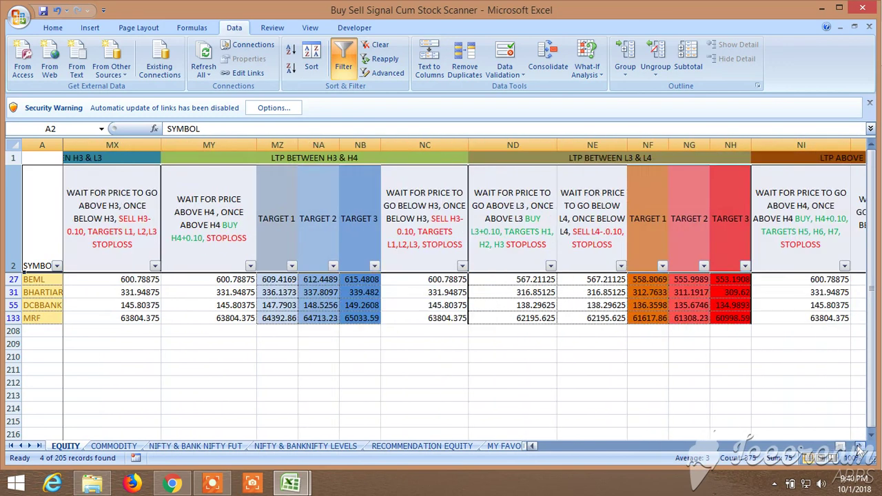
click(860, 449)
click(860, 448)
click(860, 449)
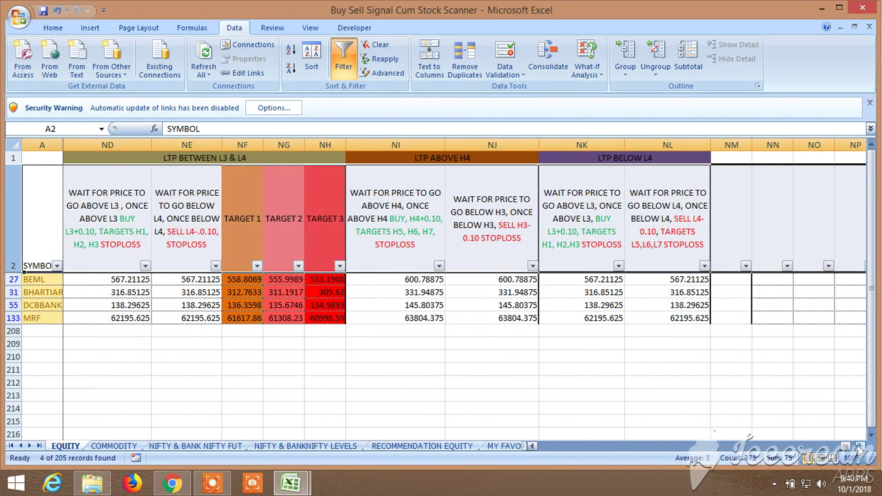
Examine the Fibonacci, pivot, resistance and support levels on the NIFTY & BANKNIFTY LEVELS sheet
click(340, 447)
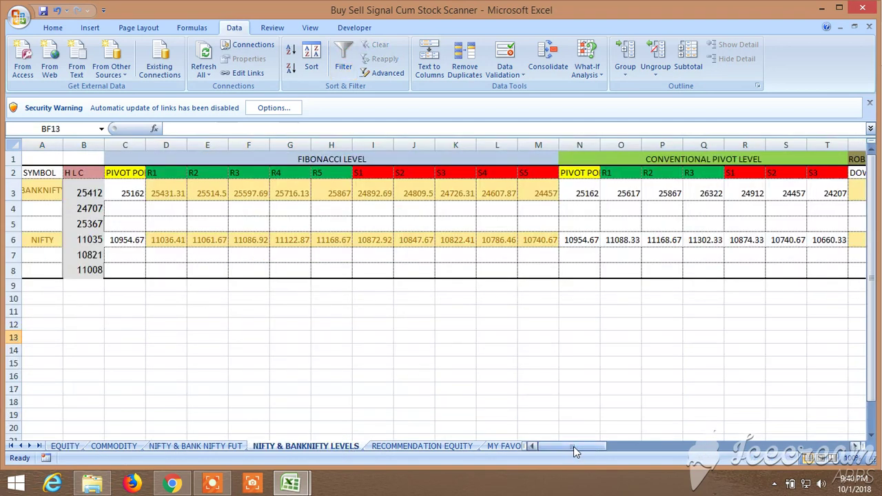
drag(574, 447, 743, 455)
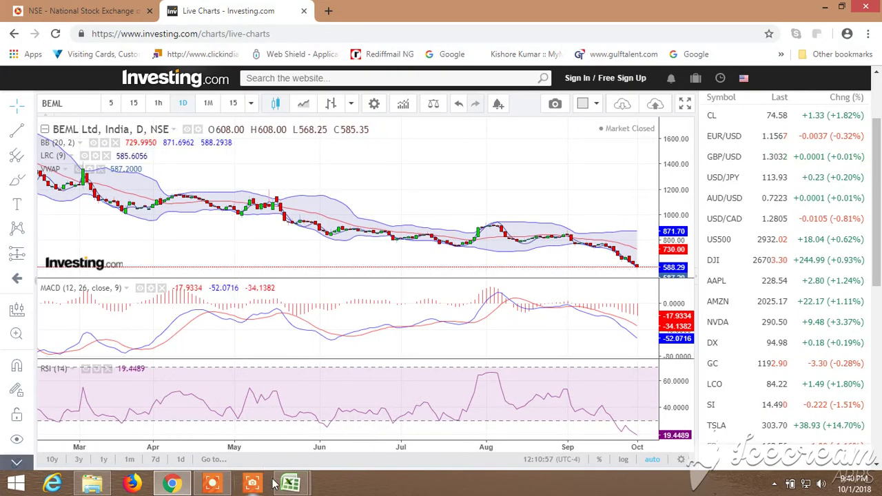
Return to the EQUITY sheet of the Buy Sell Signal Cum Stock Scanner workbook and select BEML's intraday buy-above level
mouse_move(290, 484)
click(249, 420)
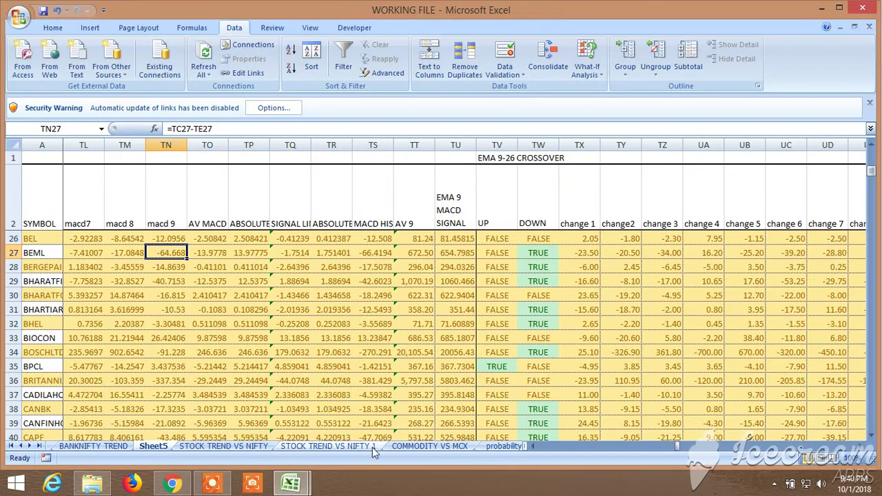
click(338, 427)
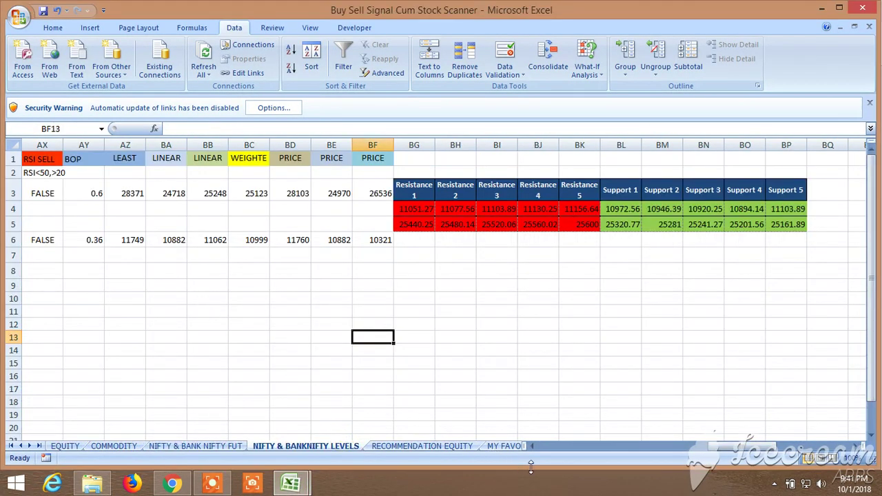
click(65, 446)
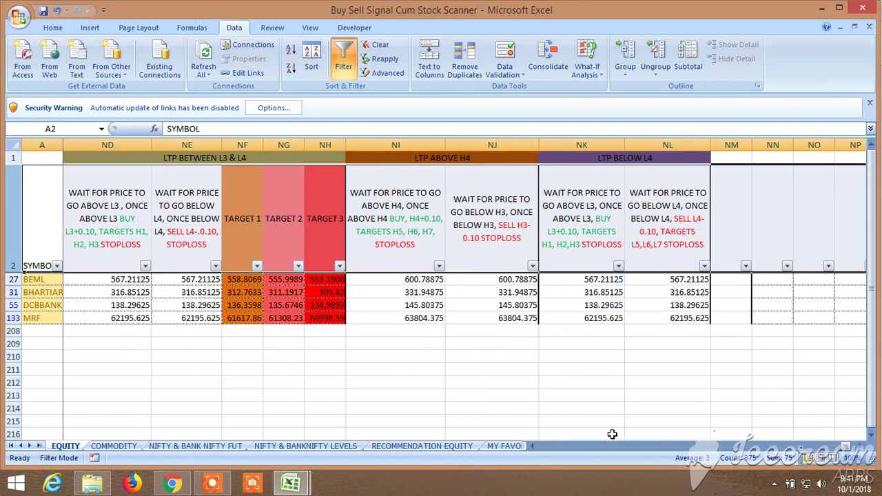
drag(852, 451, 532, 455)
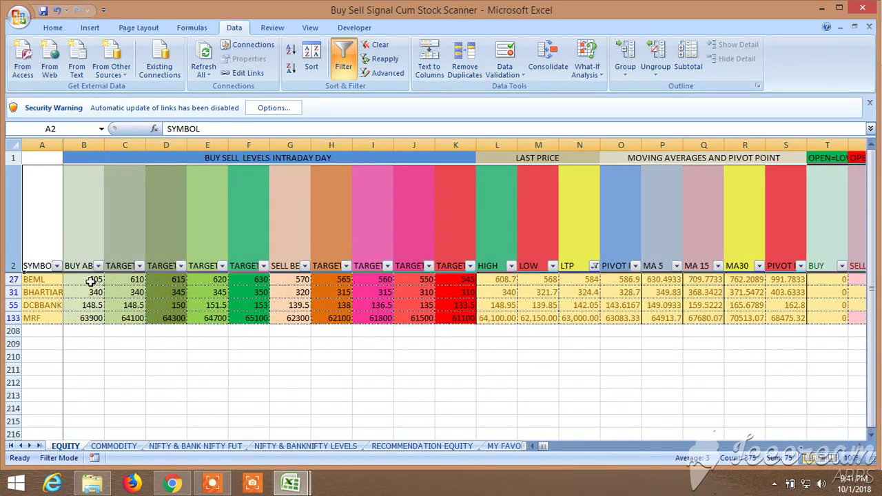
click(88, 280)
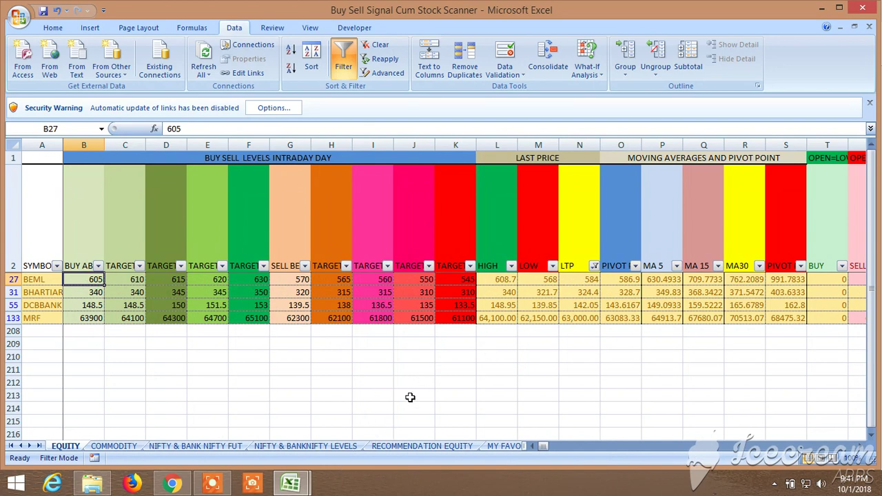
Switch to Chrome and examine BEML's live chart on Investing.com and its NSE option chain down to the open interest totals
click(173, 485)
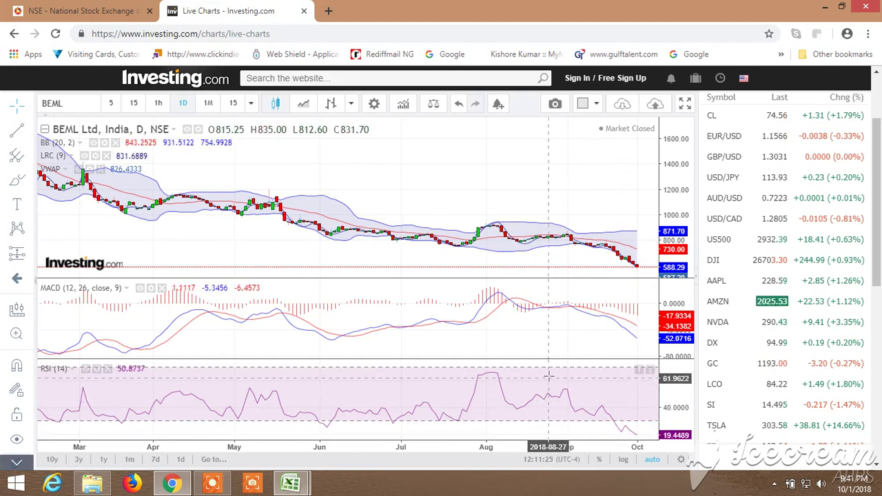
click(123, 14)
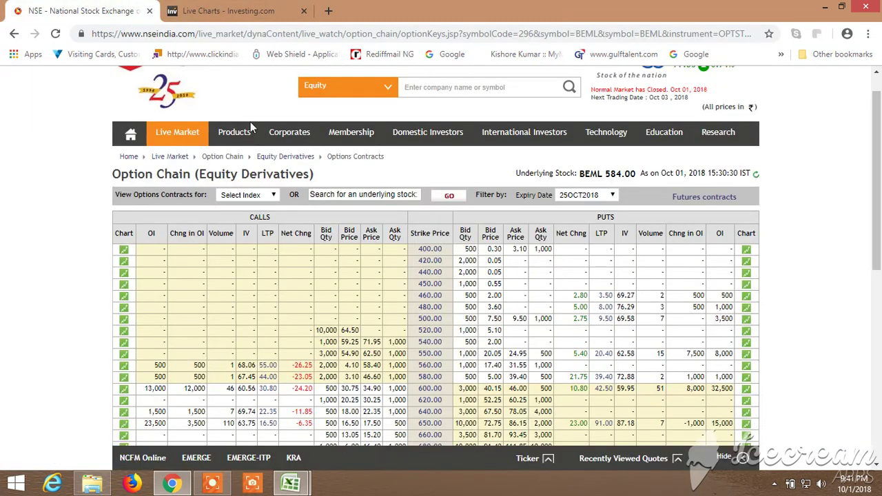
scroll(482, 303, down, 3)
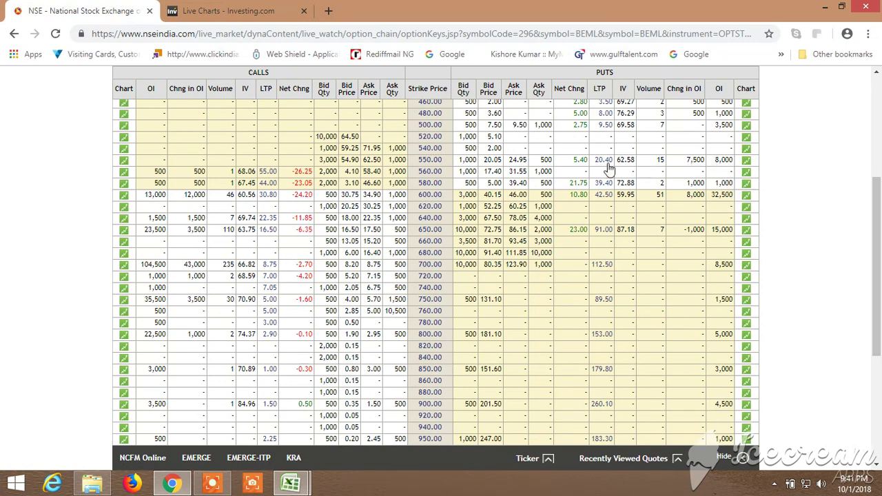
scroll(591, 268, down, 4)
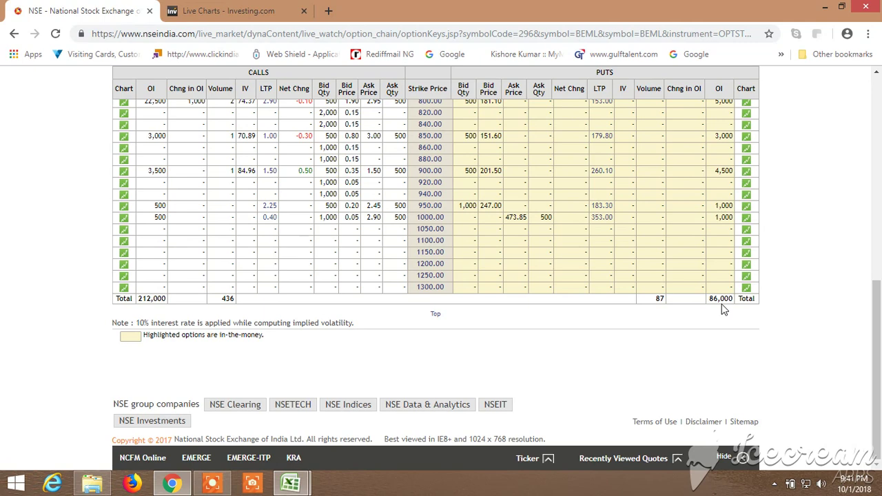
scroll(722, 304, up, 1)
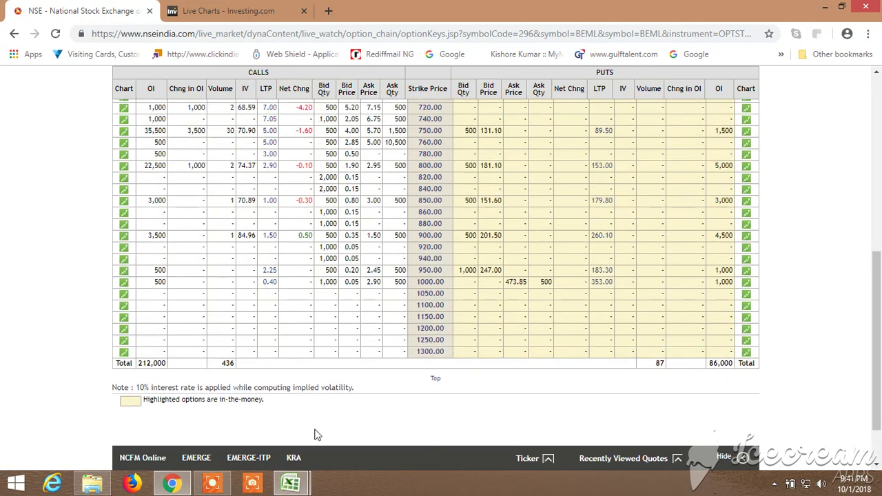
Switch back to the Buy Sell Signal Cum Stock Scanner workbook in Excel and clear the recorder window from the sheet
click(212, 482)
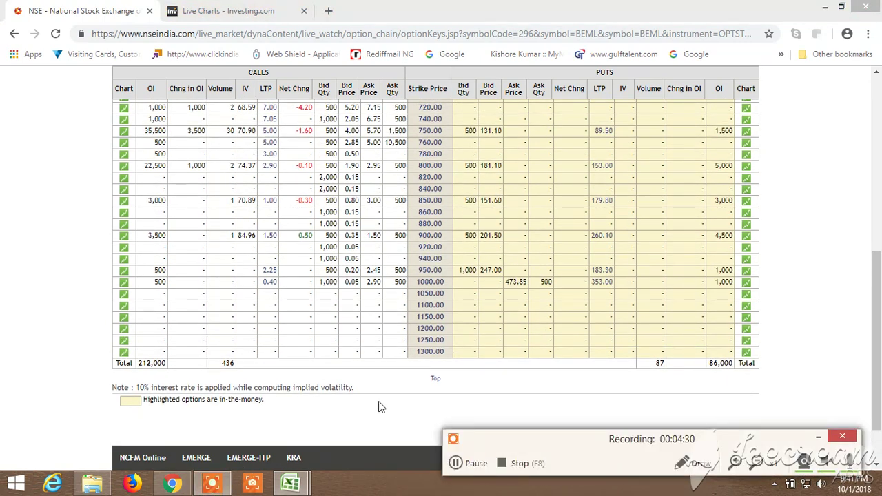
click(378, 412)
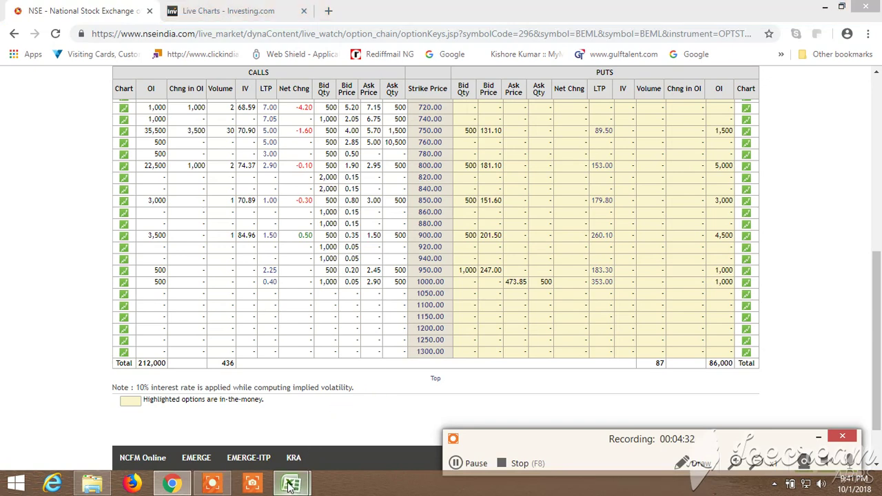
mouse_move(291, 482)
click(381, 411)
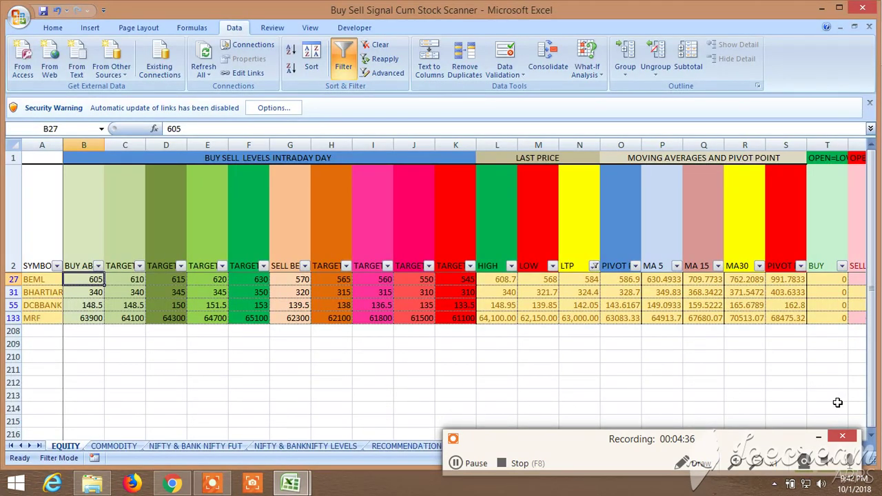
click(817, 384)
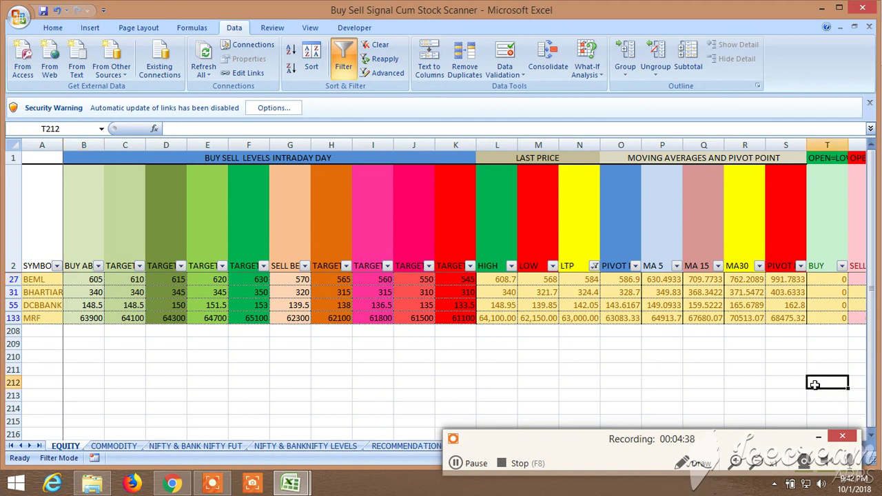
click(716, 382)
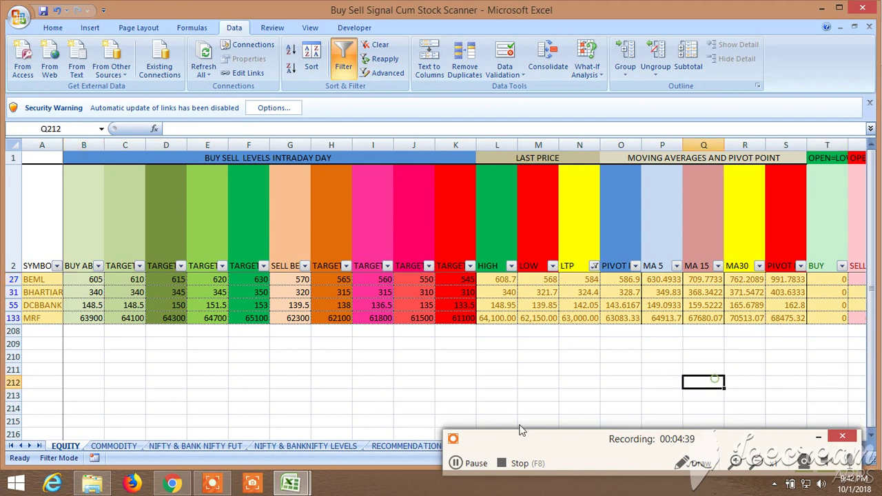
click(818, 439)
Filter the LTP< KC LOWER BAND column to show only 0, excluding FALSE, and return to the intraday buy and sell levels
drag(546, 442, 603, 444)
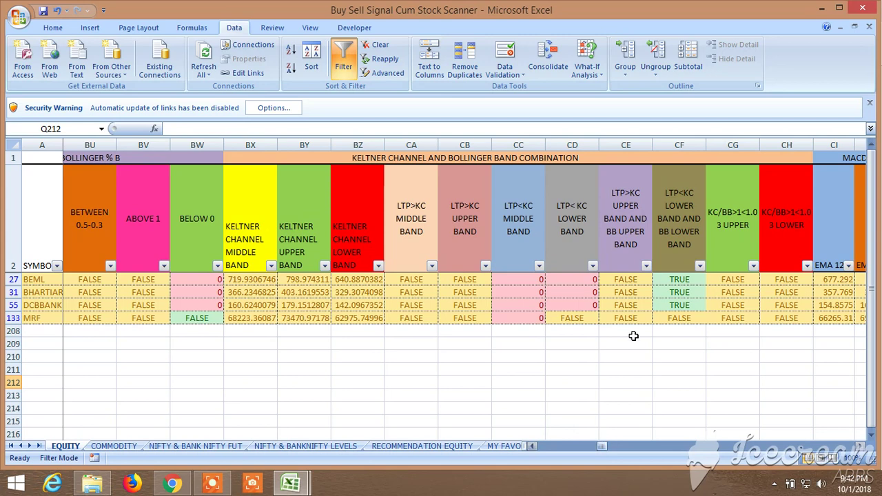
click(593, 266)
click(466, 148)
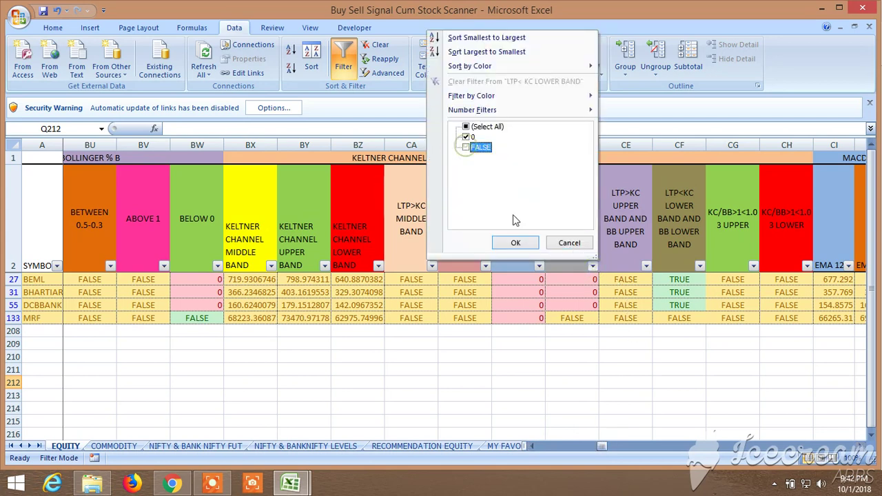
click(516, 242)
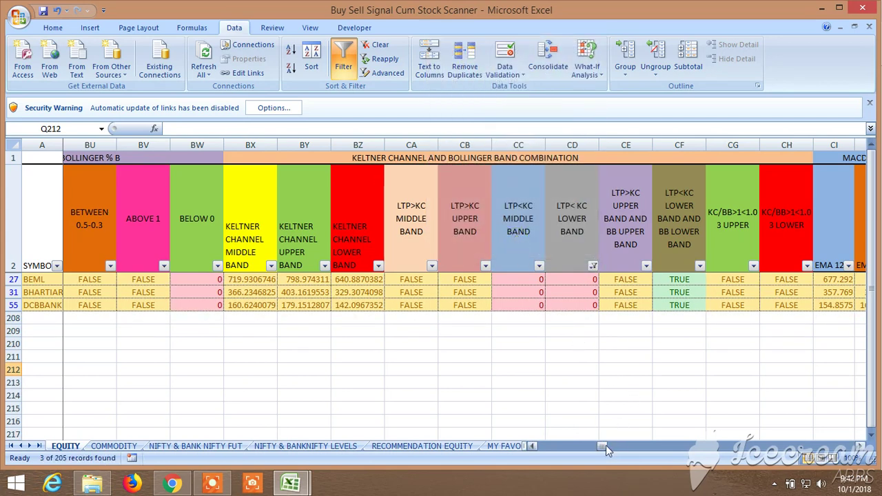
drag(606, 446, 545, 444)
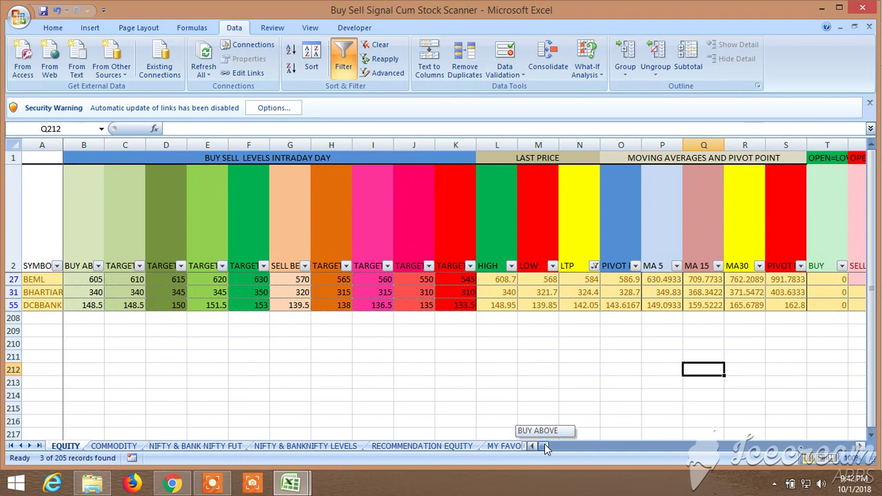